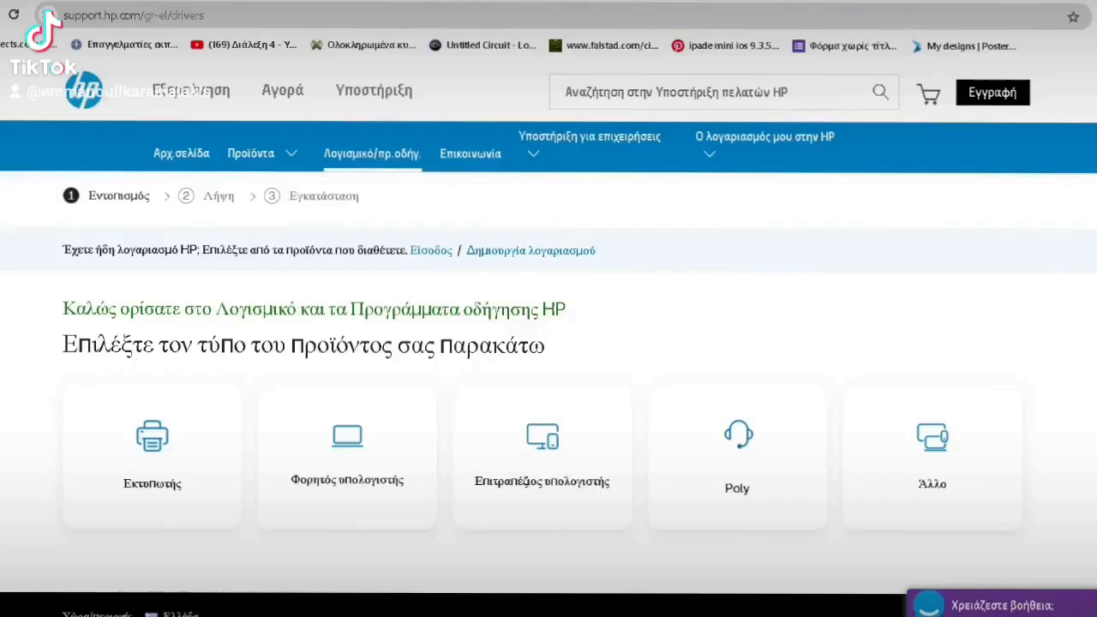
Search HP customer support for the HP Laptop 15-fd0009nv (7P3G0EA) and open its software and drivers page.
{"action": "left_click", "coordinate": [49, 16]}
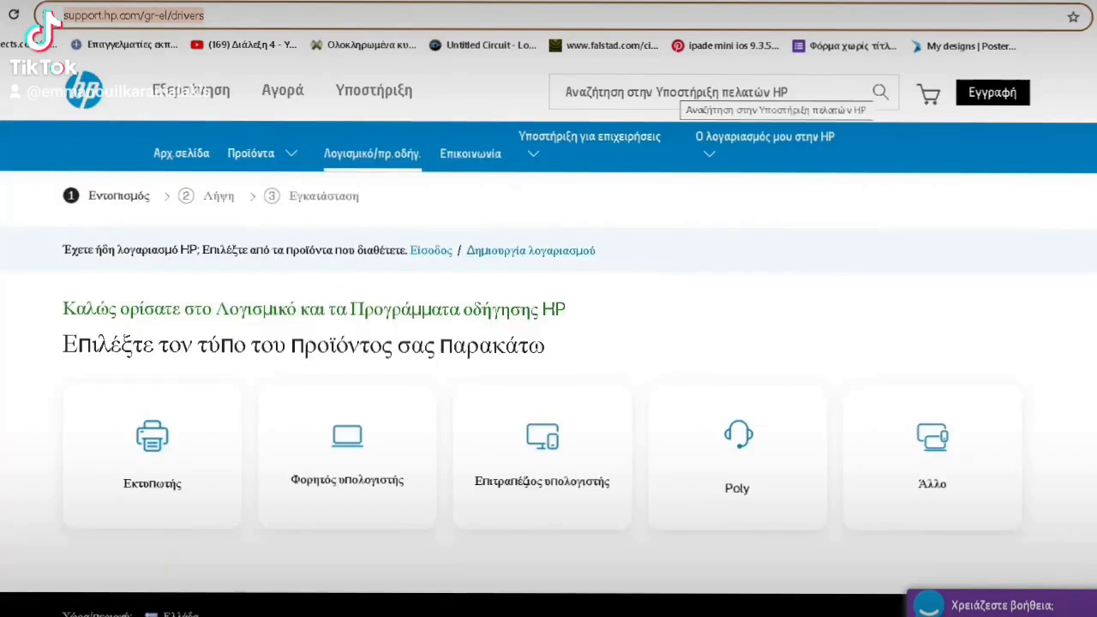
{"action": "left_click", "coordinate": [728, 93]}
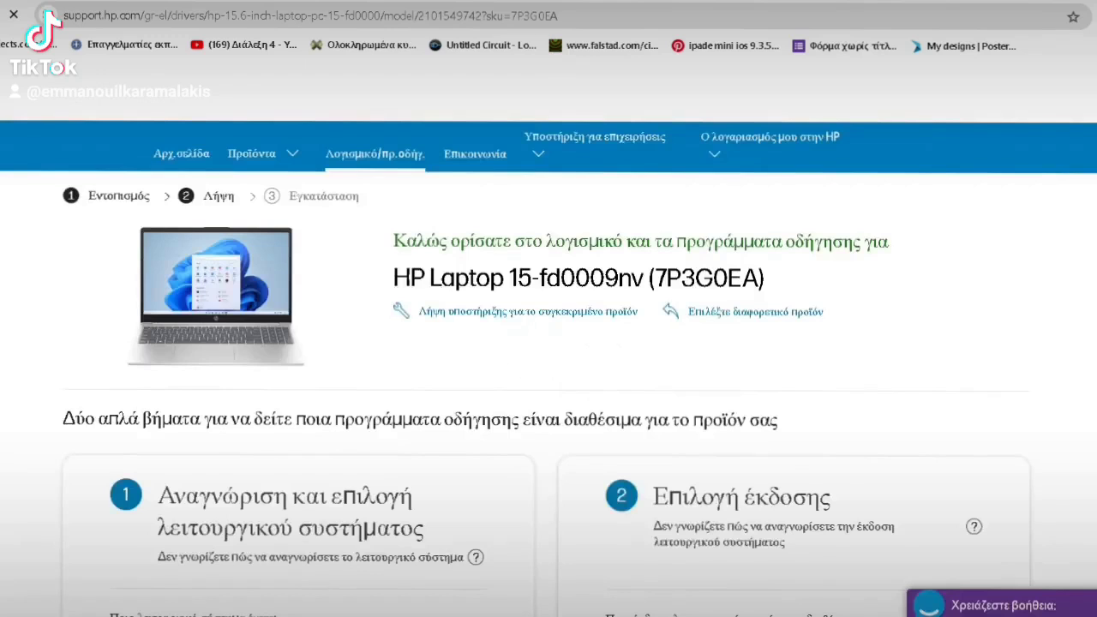
{"action": "left_click_drag", "start_coordinate": [150, 137], "coordinate": [823, 311]}
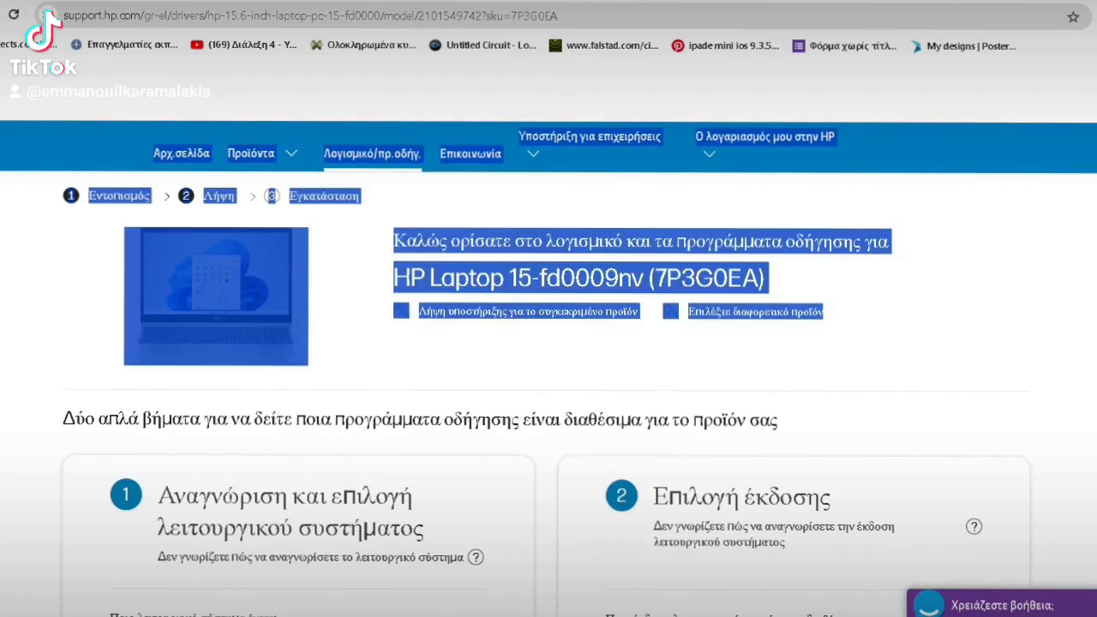
Choose Windows 11 (64 bit) as the operating system version and submit it to list the laptop's drivers.
{"action": "scroll", "coordinate": [549, 343], "scroll_direction": "down", "scroll_amount": 3}
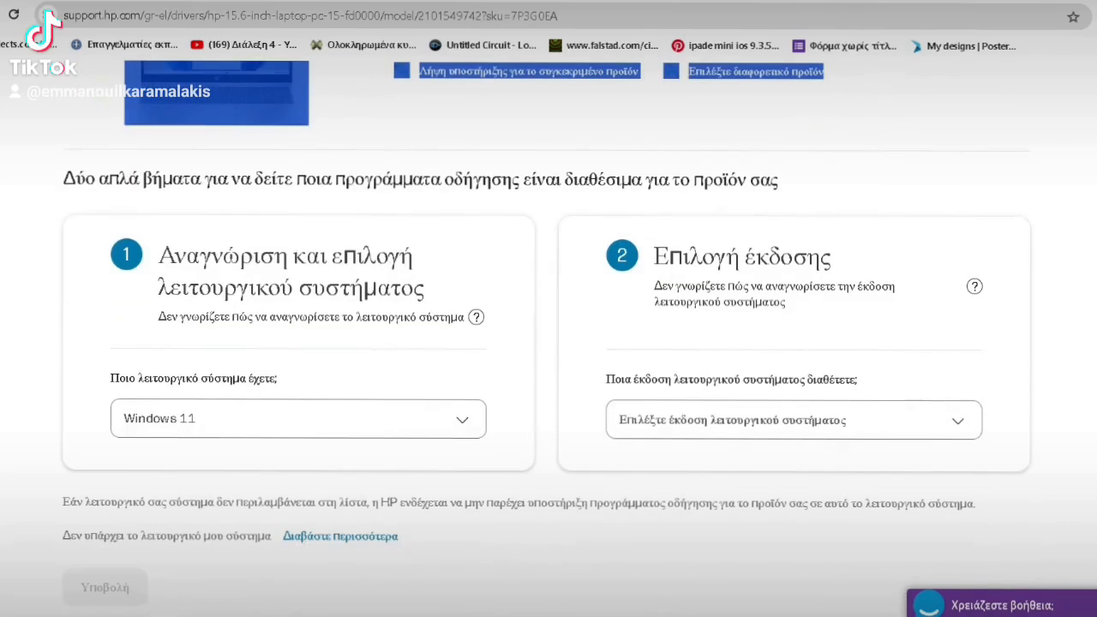
{"action": "left_click", "coordinate": [793, 420]}
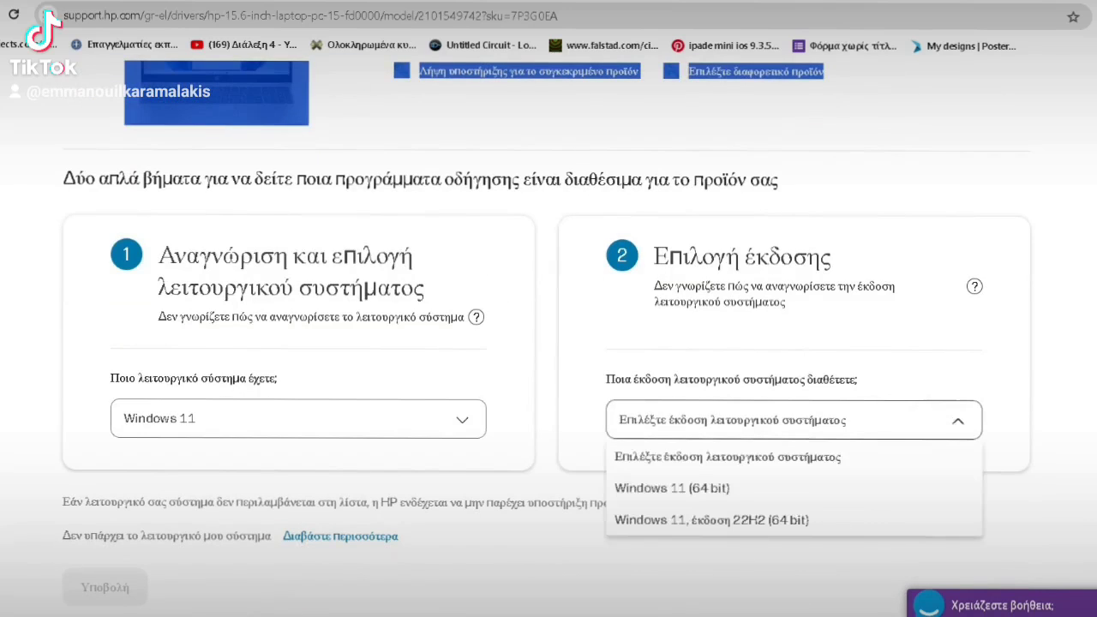
{"action": "left_click", "coordinate": [671, 488]}
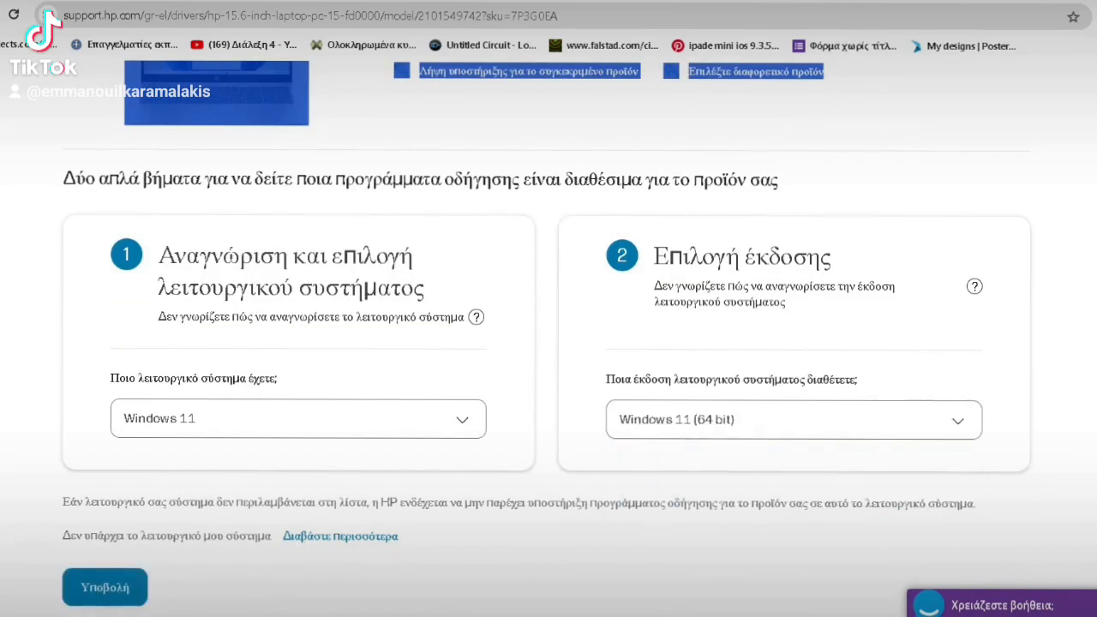
{"action": "left_click", "coordinate": [104, 587]}
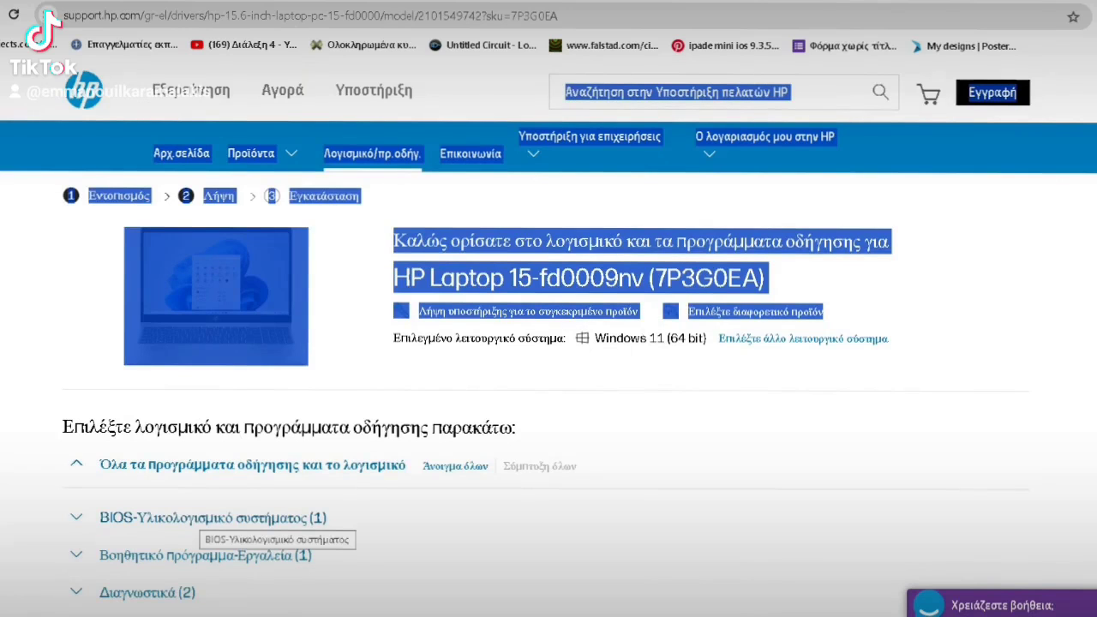
Expand the BIOS firmware category, download the HP Consumer Notebook PC BIOS package and launch it.
{"action": "left_click", "coordinate": [210, 518]}
{"action": "left_click", "coordinate": [210, 518]}
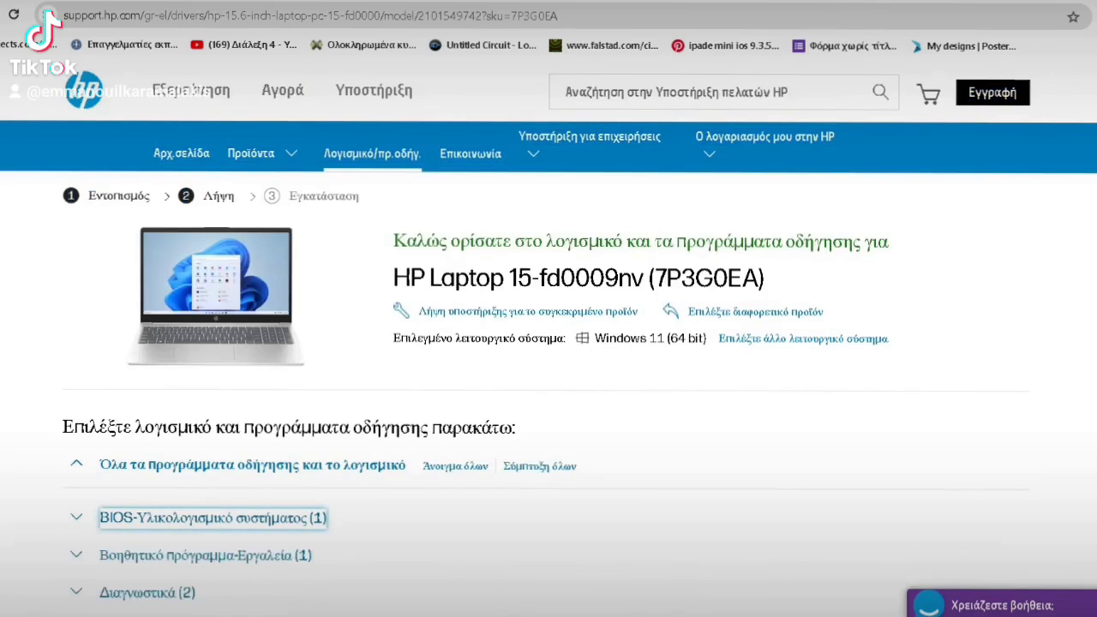
{"action": "key", "text": "Return"}
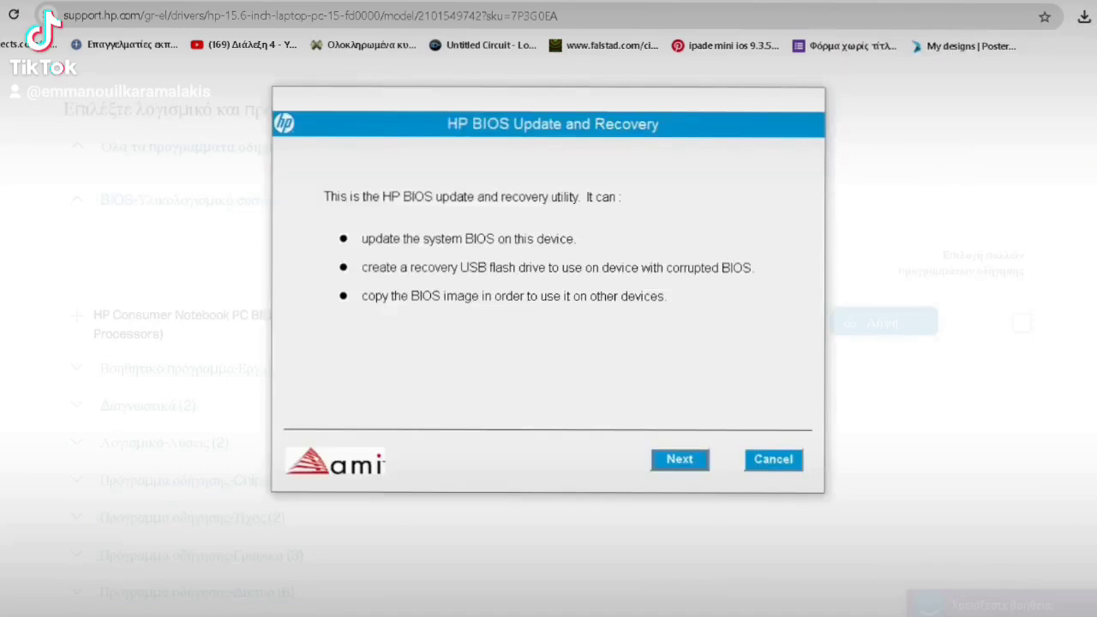
Copy the BIOS image files to the desktop with the HP BIOS Update and Recovery utility and finish it.
{"action": "key", "text": "Return"}
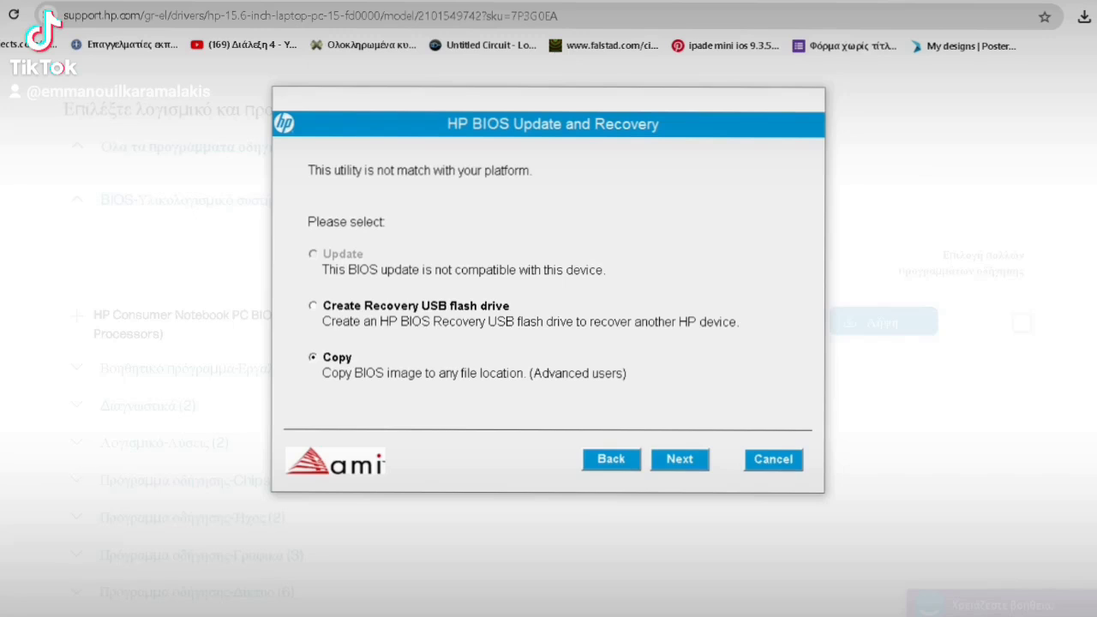
{"action": "key", "text": "Return"}
{"action": "key", "text": "Return"}
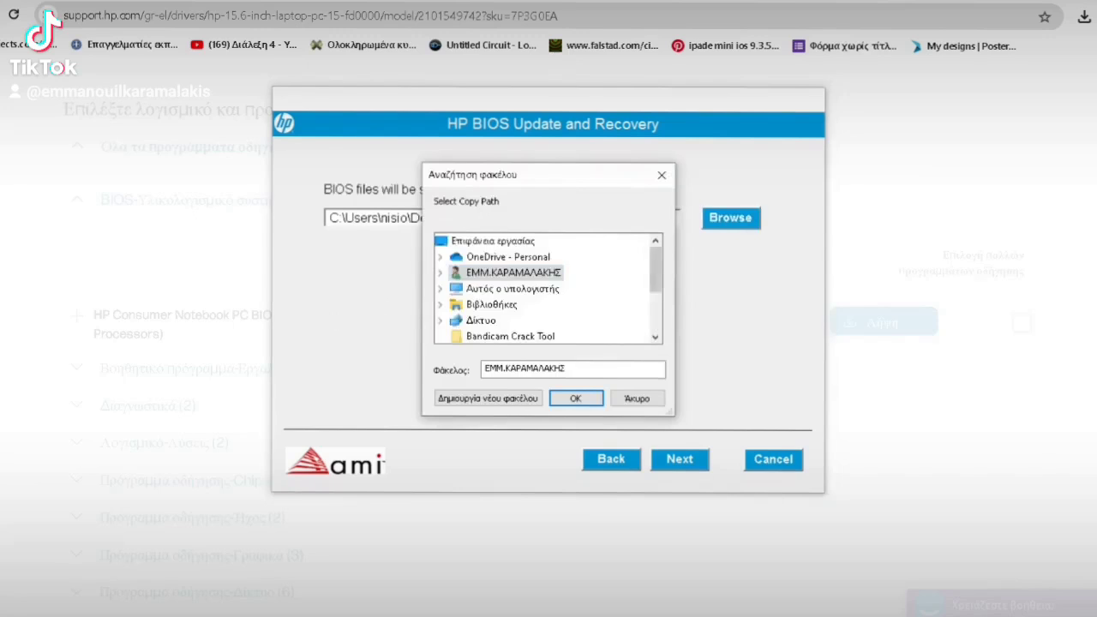
{"action": "left_click", "coordinate": [493, 241]}
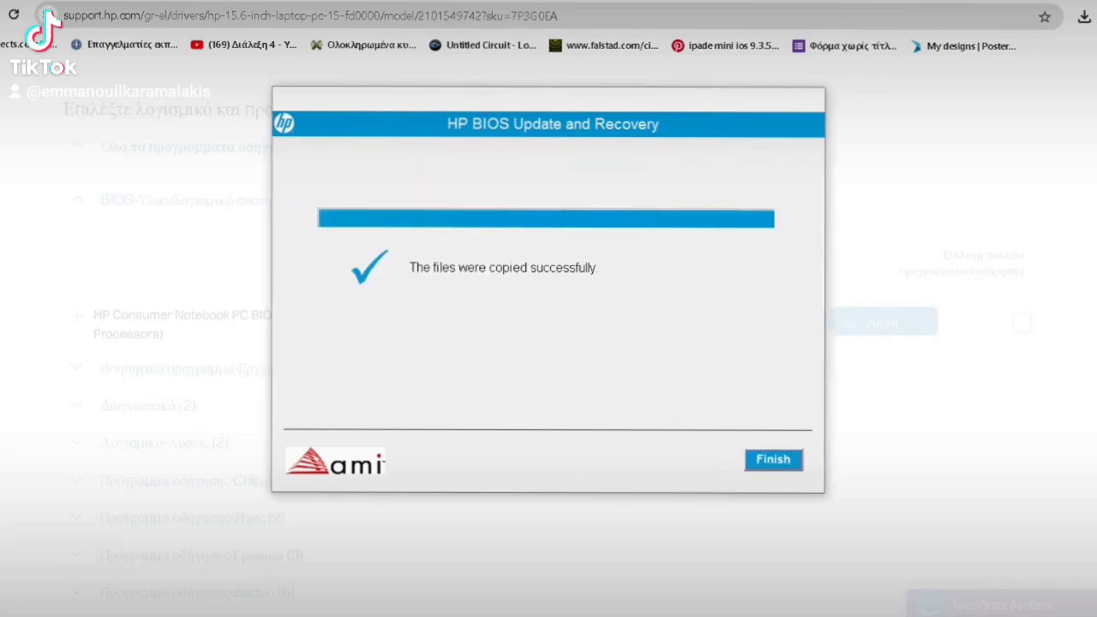
{"action": "key", "text": "Return"}
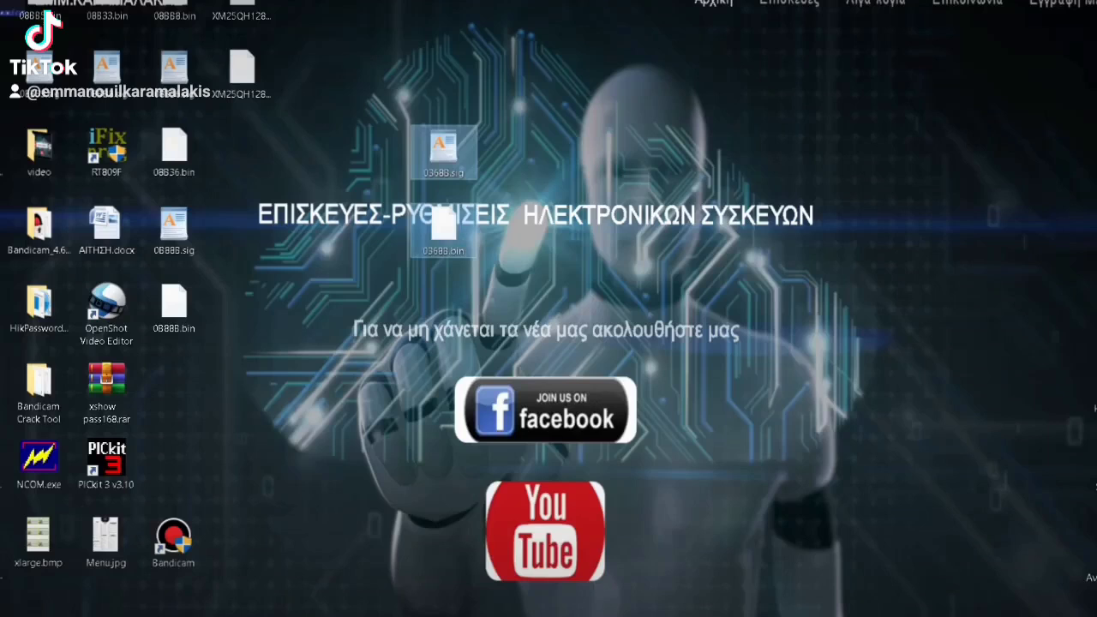
Separate 0368B.bin from 0368B.sig on the desktop and open the properties of the .bin file.
{"action": "left_click", "coordinate": [443, 230]}
{"action": "left_click_drag", "start_coordinate": [443, 231], "coordinate": [645, 154]}
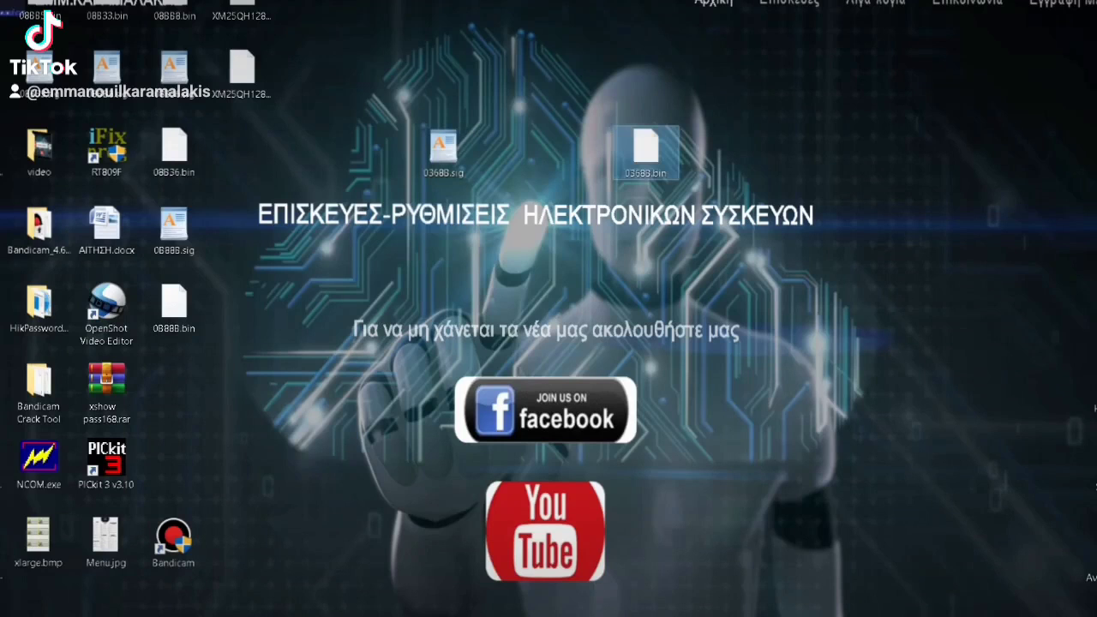
{"action": "right_click", "coordinate": [648, 151]}
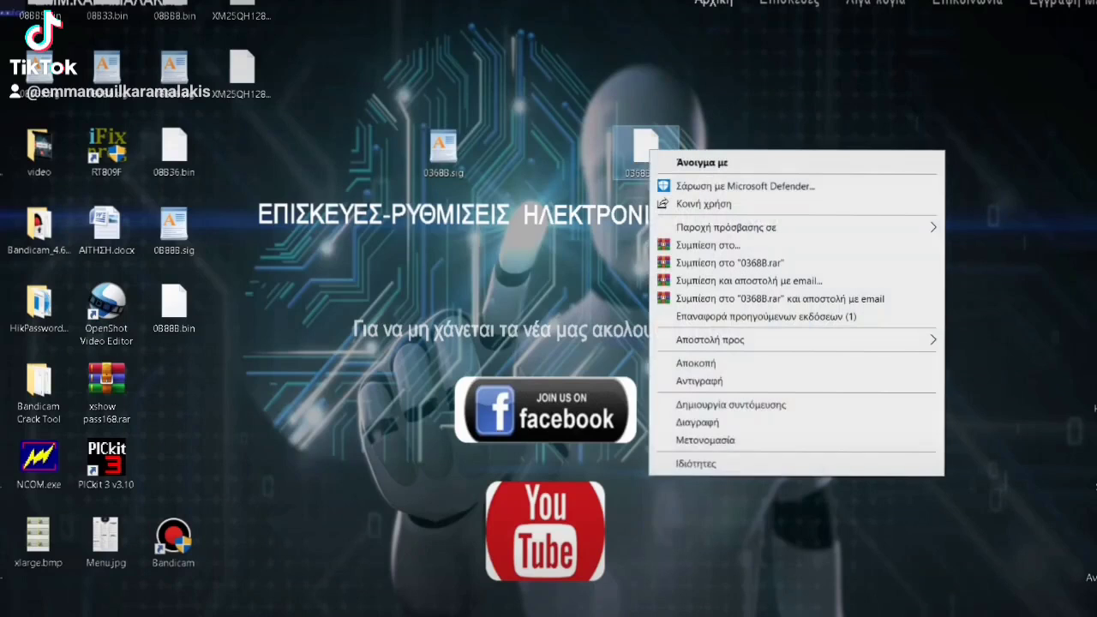
{"action": "left_click", "coordinate": [685, 463]}
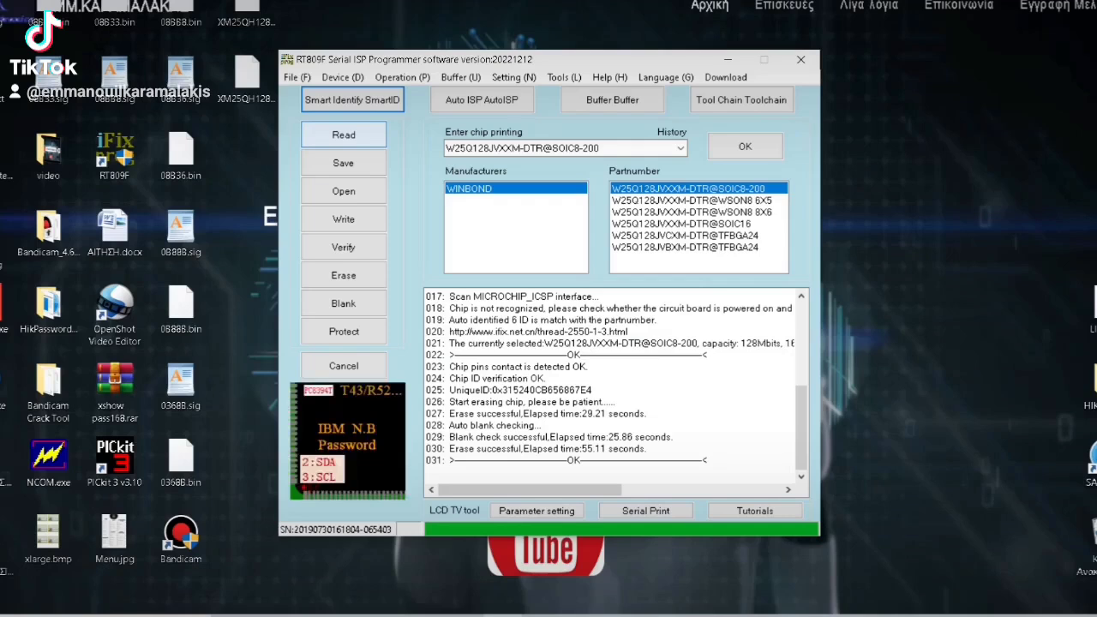
Try to detect the connected chip with Smart Identify, closing the custom chip manager without adding a part.
{"action": "left_click", "coordinate": [352, 99]}
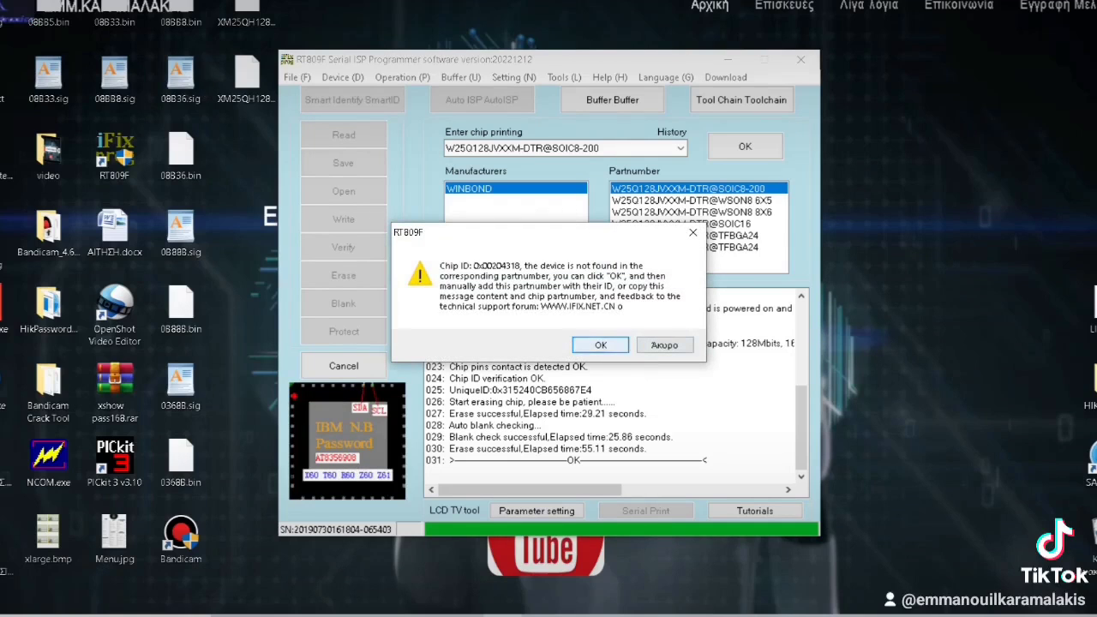
{"action": "key", "text": "Return"}
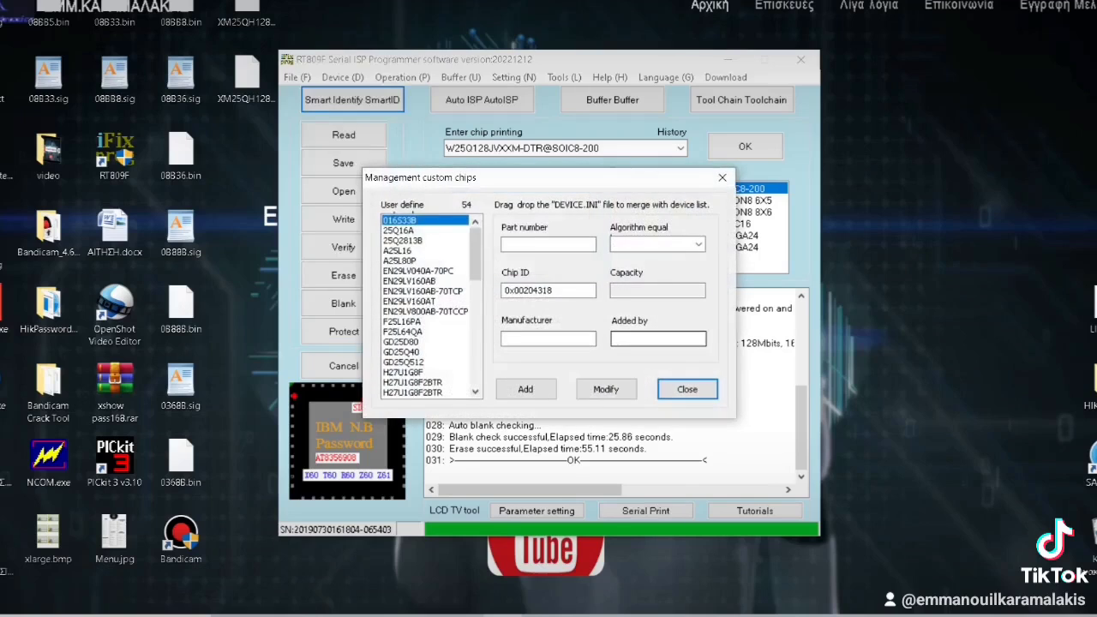
{"action": "left_click", "coordinate": [722, 177]}
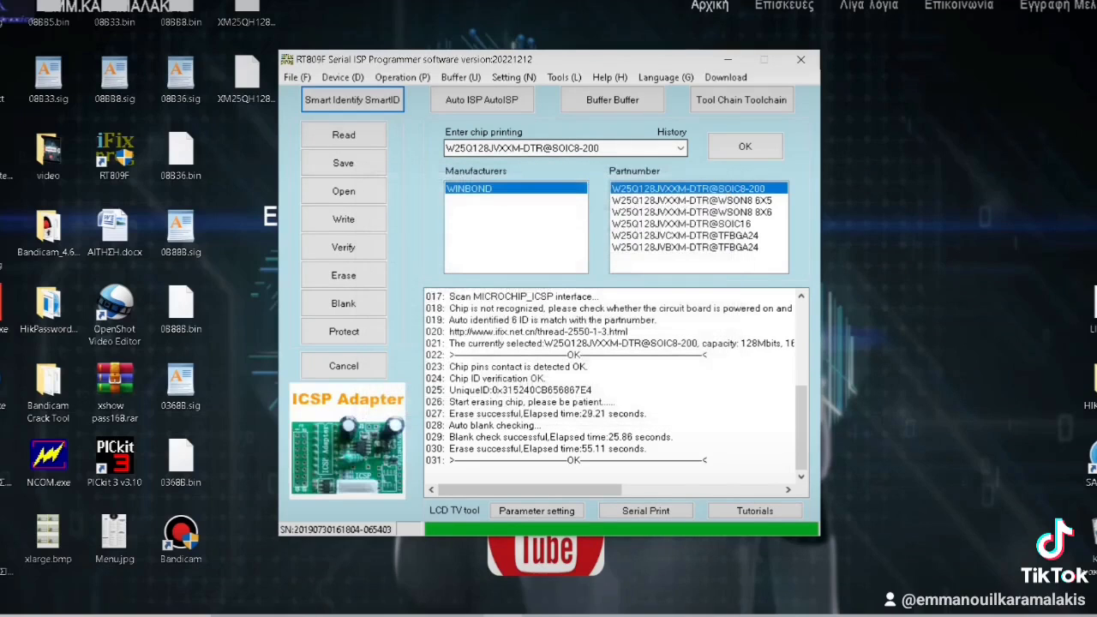
Select the W25Q128JVXXQ(ISP) chip from the history and try to erase it, ignoring the chip ID mismatch.
{"action": "left_click", "coordinate": [679, 147]}
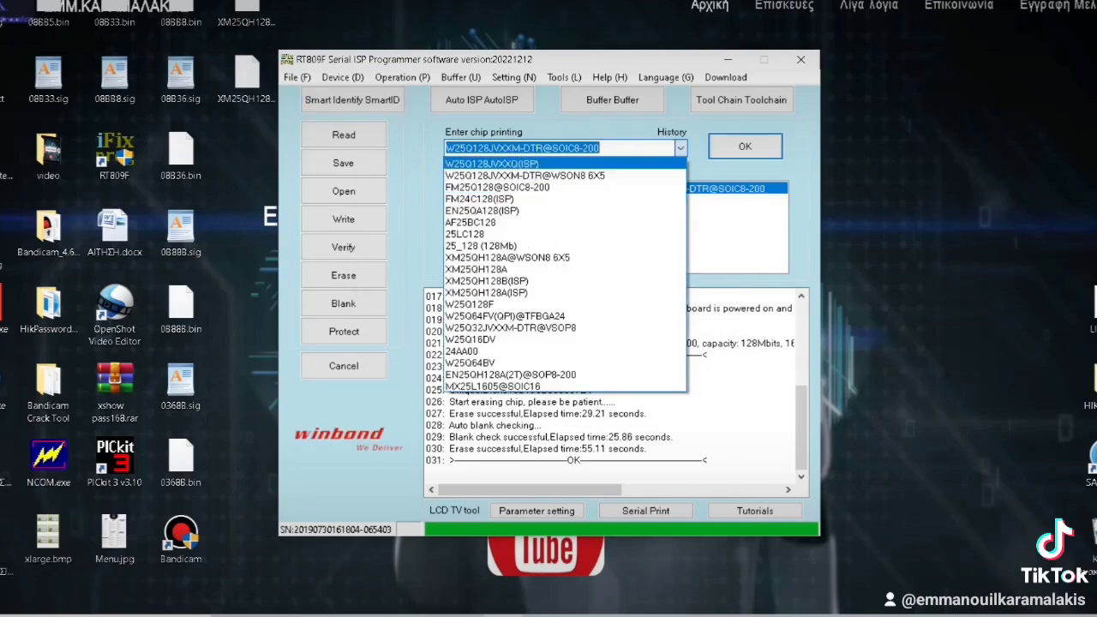
{"action": "left_click", "coordinate": [492, 164]}
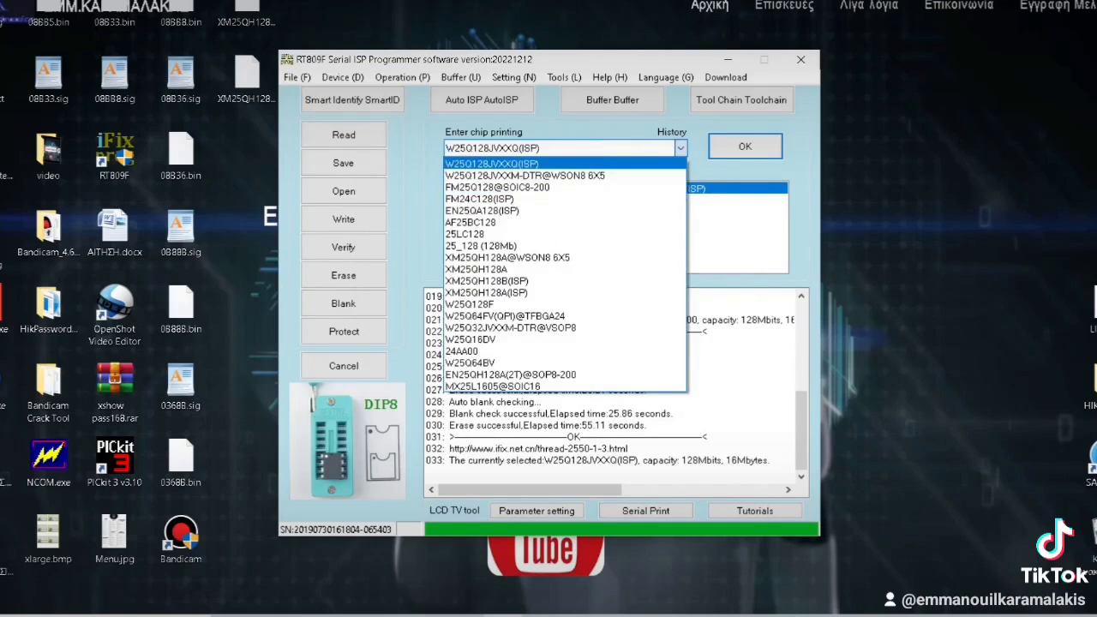
{"action": "key", "text": "Return"}
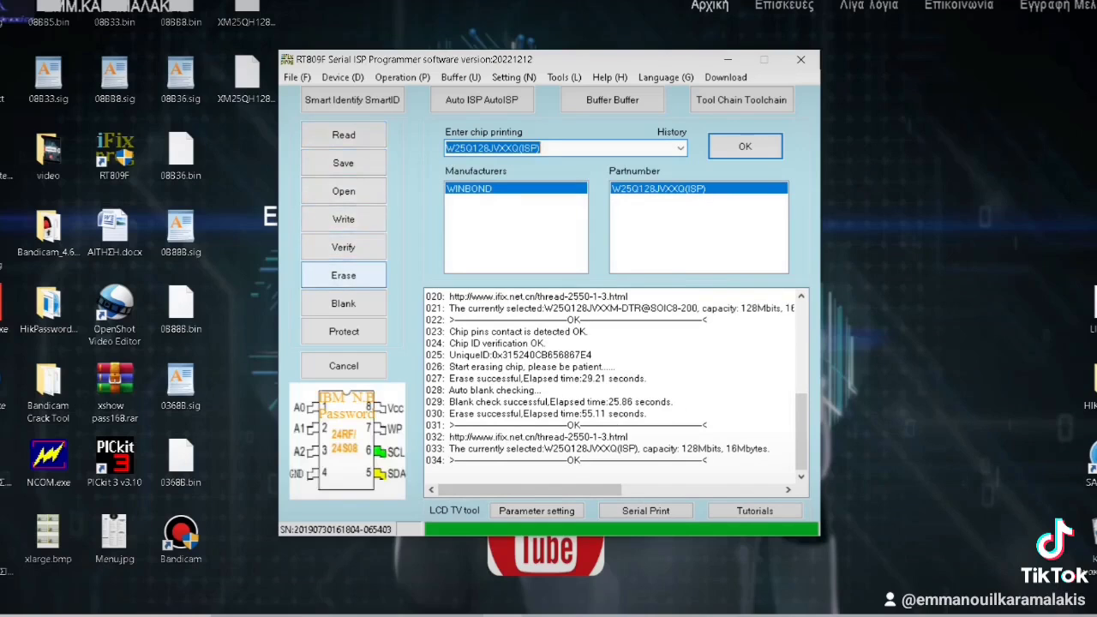
{"action": "left_click", "coordinate": [342, 275]}
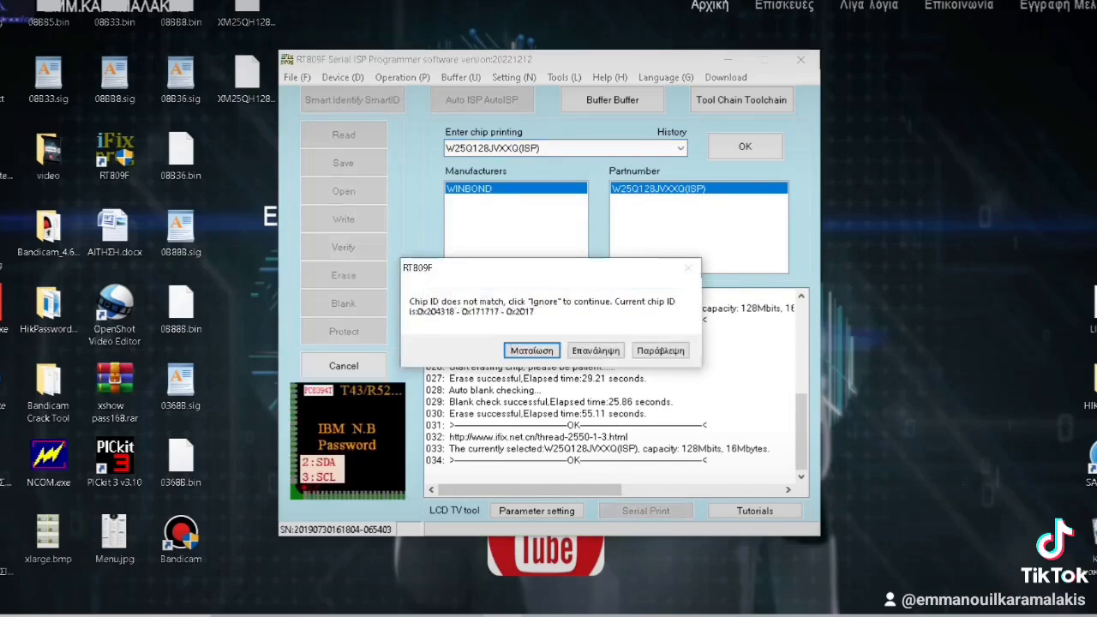
{"action": "left_click", "coordinate": [660, 350]}
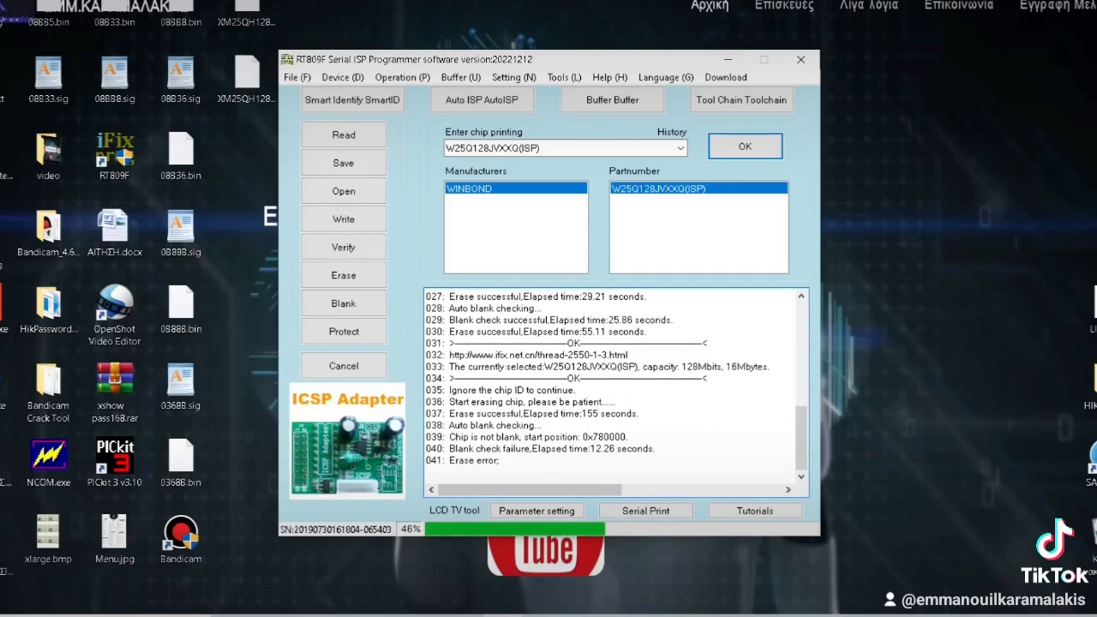
{"action": "left_click_drag", "start_coordinate": [449, 460], "coordinate": [499, 460]}
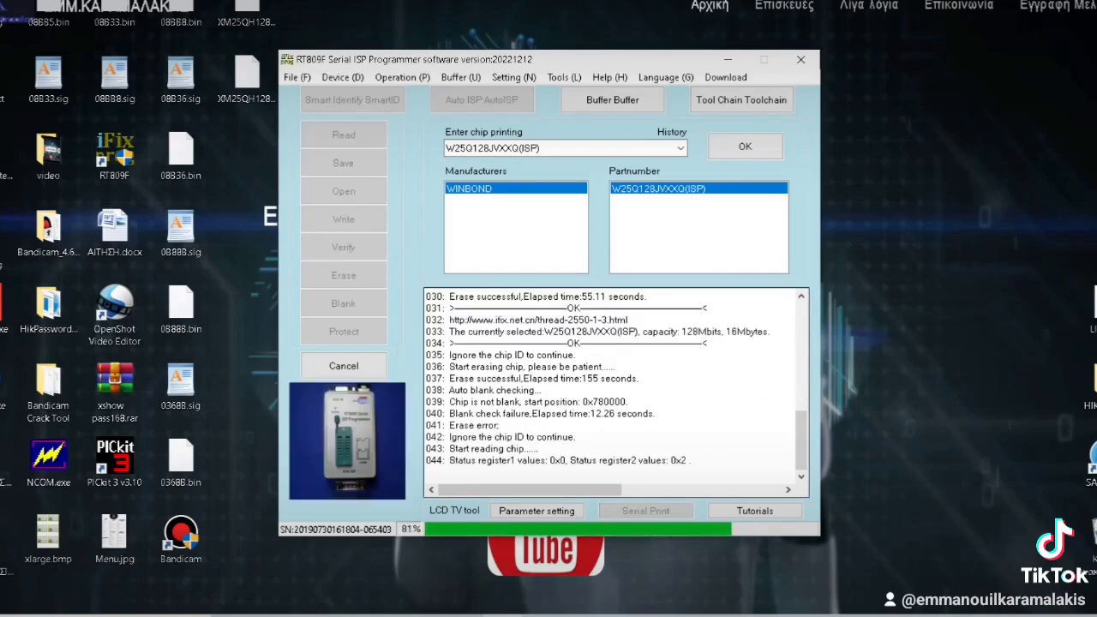
Examine the data read from the chip in the buffer editor, from the middle to near the end, and close the editor.
{"action": "left_click_drag", "start_coordinate": [780, 157], "coordinate": [779, 265]}
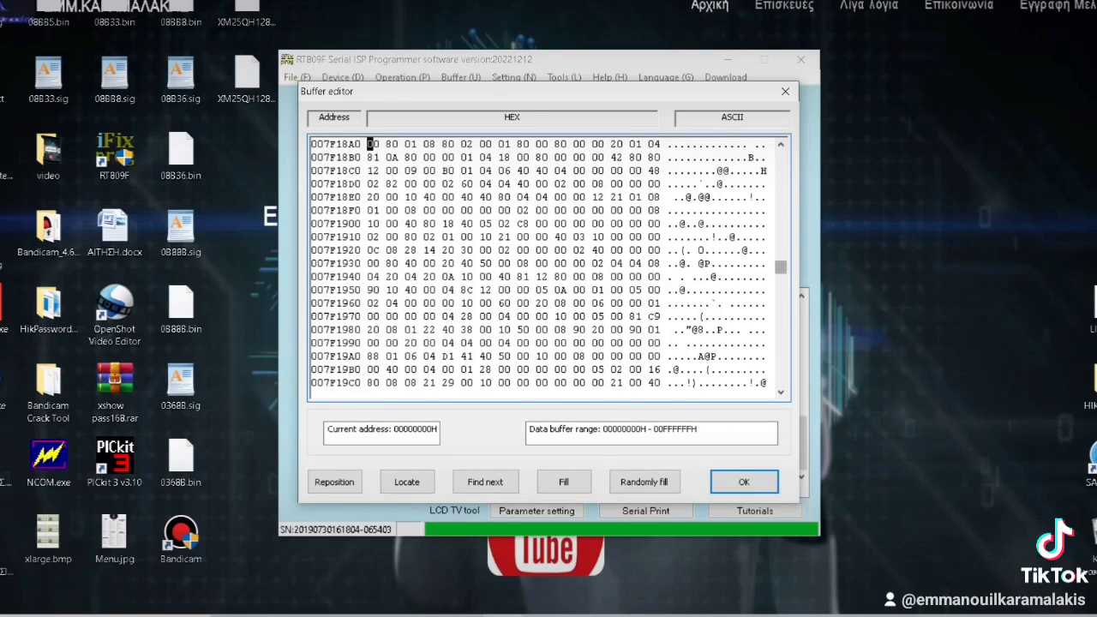
{"action": "left_click_drag", "start_coordinate": [780, 266], "coordinate": [779, 375]}
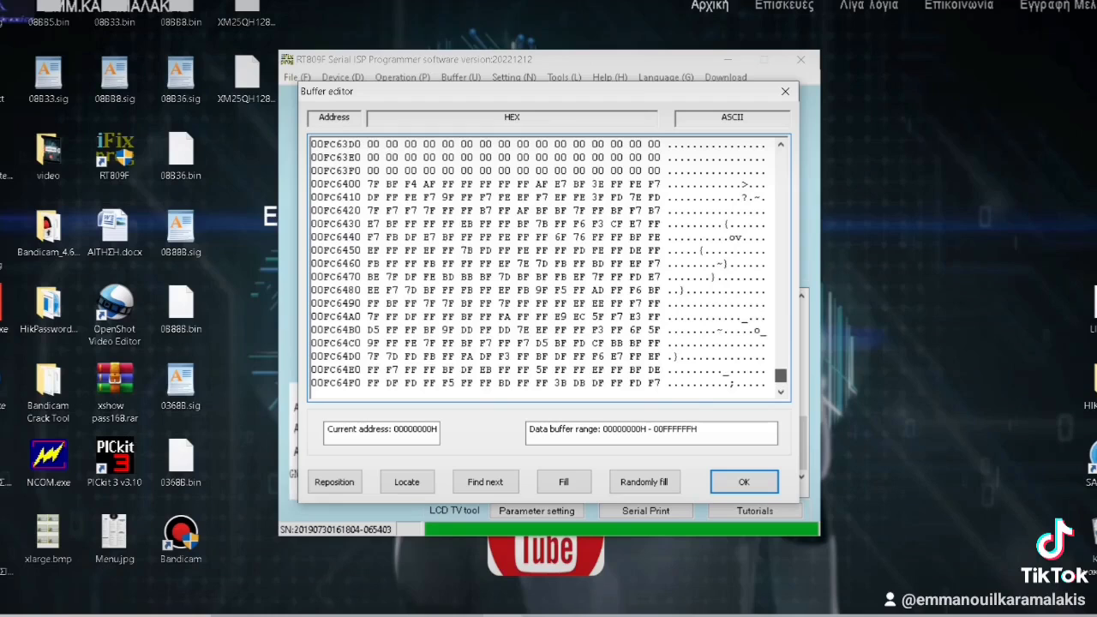
{"action": "left_click_drag", "start_coordinate": [779, 376], "coordinate": [780, 266]}
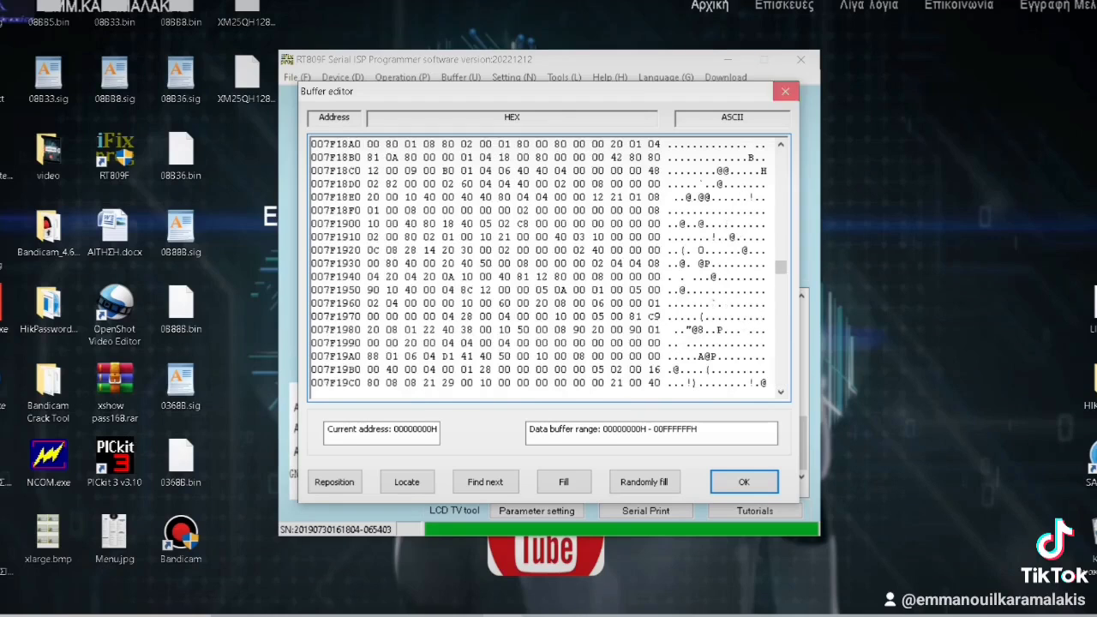
{"action": "left_click", "coordinate": [785, 91]}
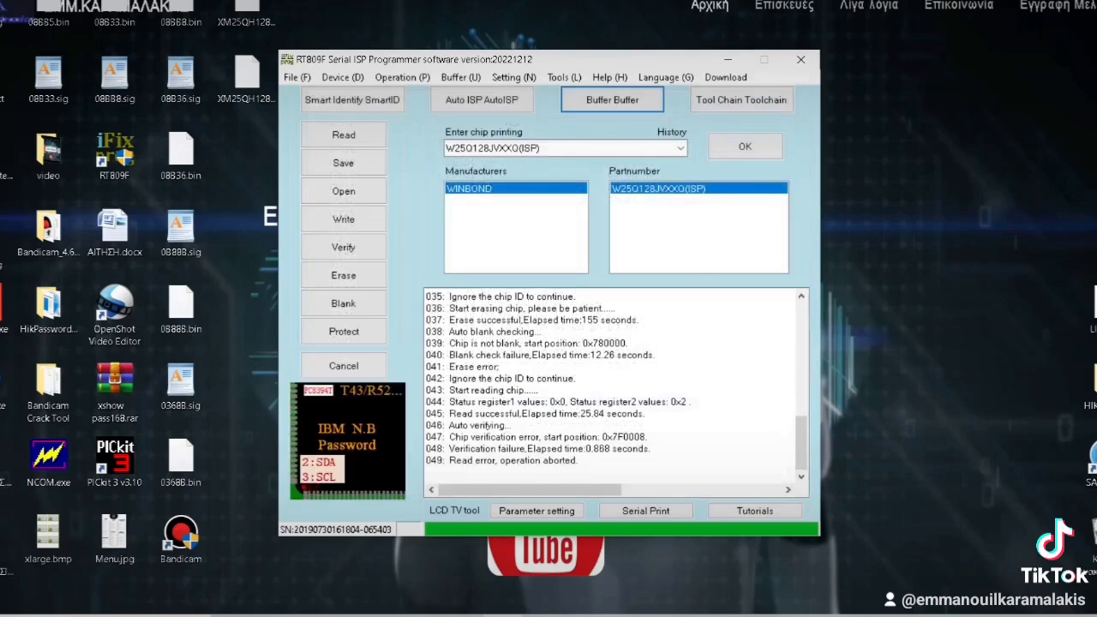
Identify the chip with Smart Identify as W25Q128JVXXM-DTR@SOIC8-200 and erase it.
{"action": "left_click", "coordinate": [352, 99]}
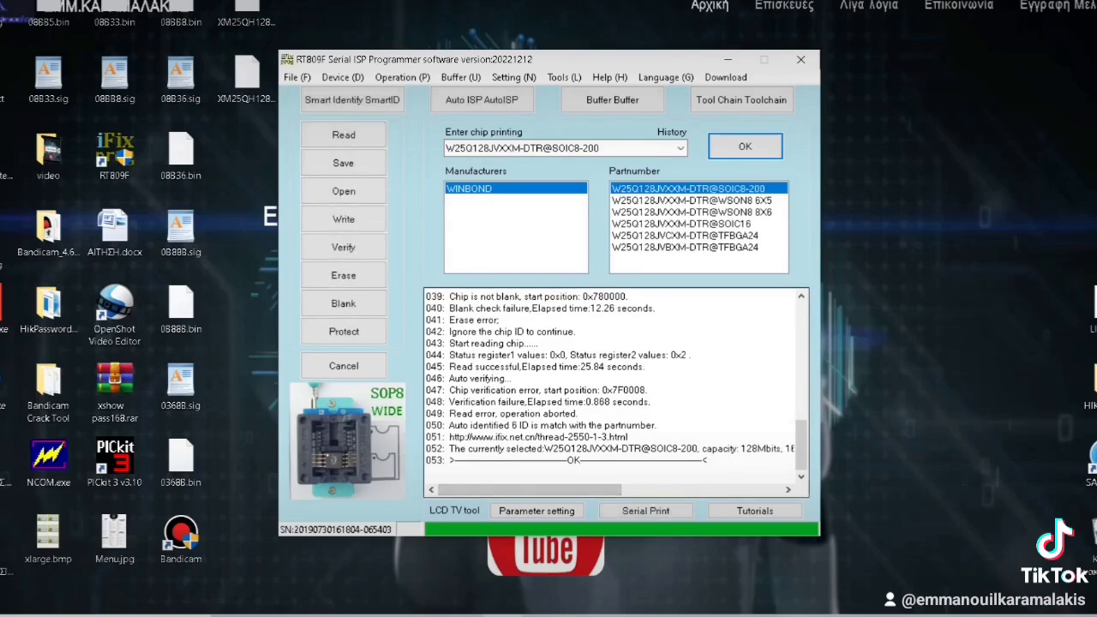
{"action": "left_click_drag", "start_coordinate": [454, 448], "coordinate": [776, 448]}
{"action": "left_click", "coordinate": [343, 219]}
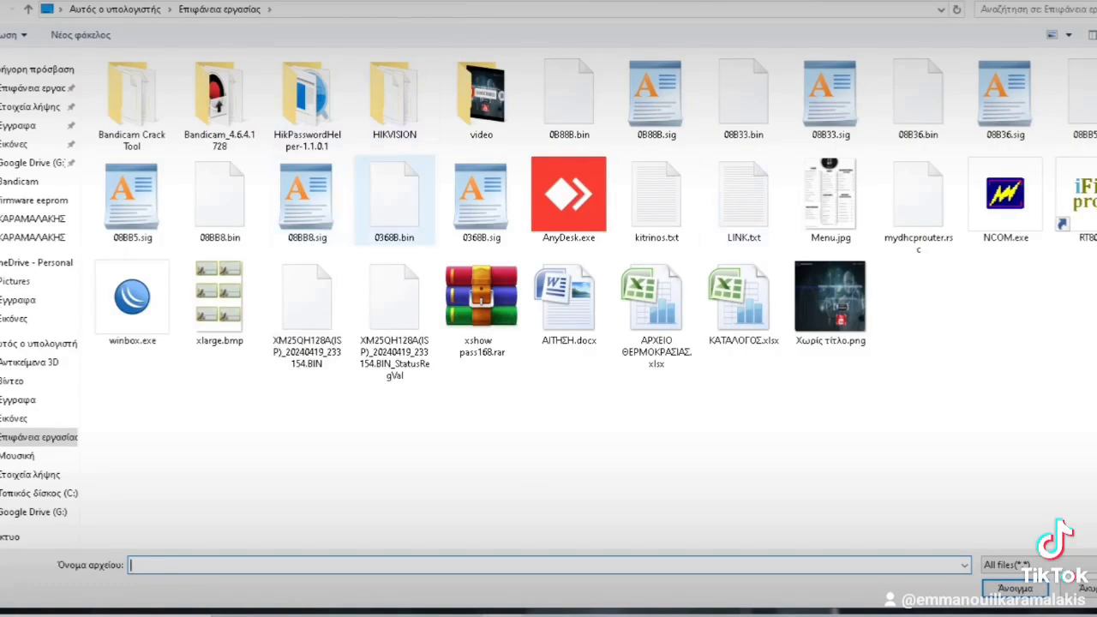
Load 0368B.bin from the desktop into the programmer buffer and write it to the chip.
{"action": "double_click", "coordinate": [394, 201]}
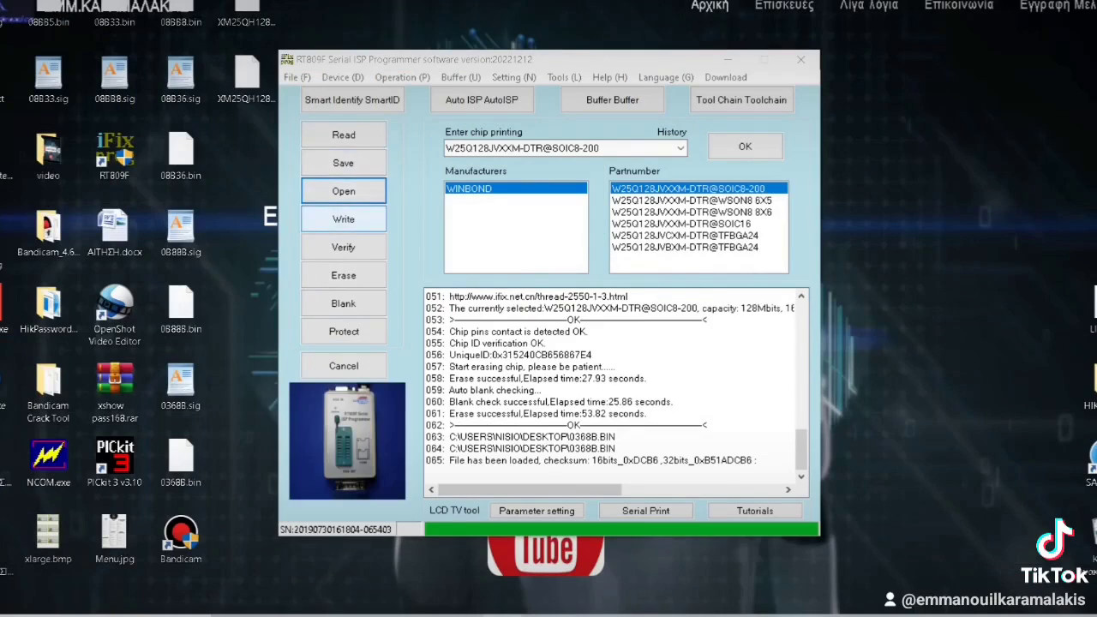
{"action": "left_click", "coordinate": [344, 220]}
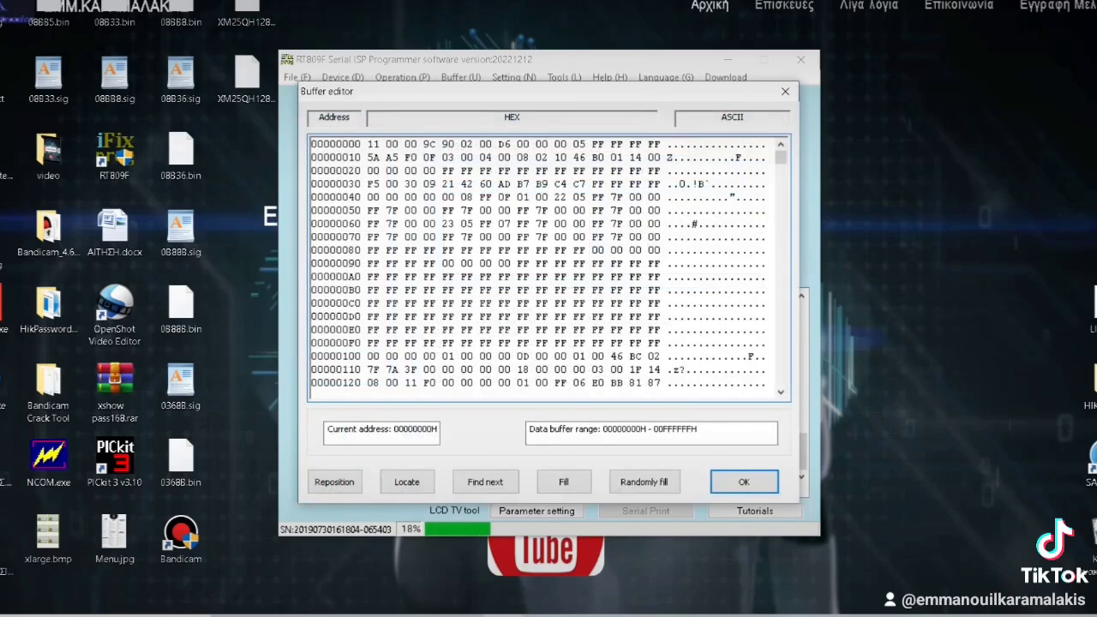
Examine the loaded BIOS data in the buffer editor and close the editor.
{"action": "left_click_drag", "start_coordinate": [780, 157], "coordinate": [780, 176]}
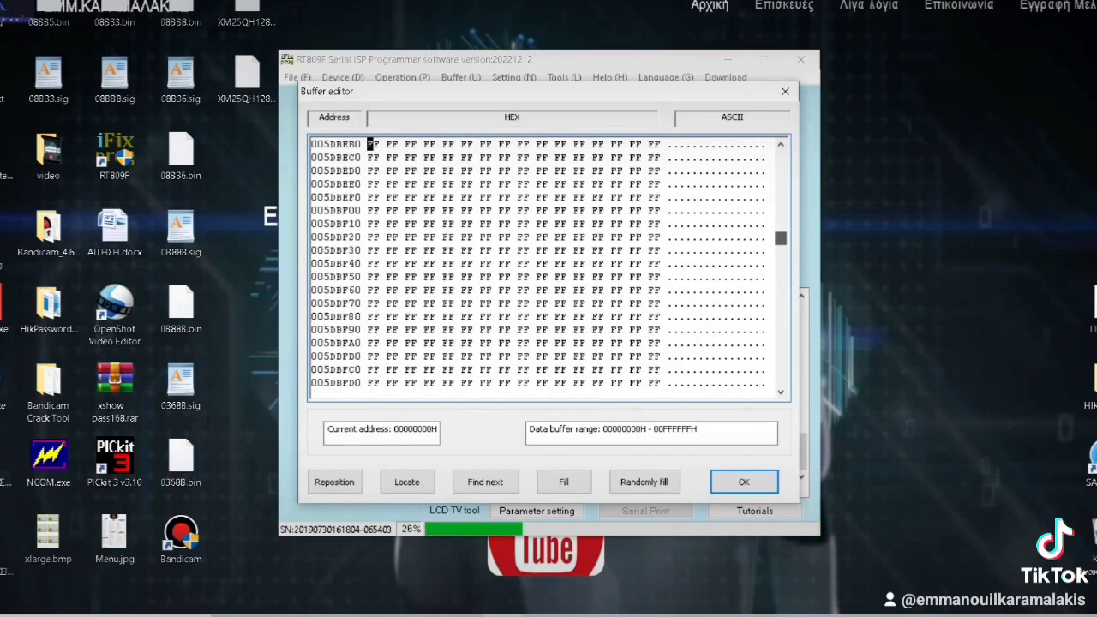
{"action": "left_click_drag", "start_coordinate": [780, 184], "coordinate": [780, 156]}
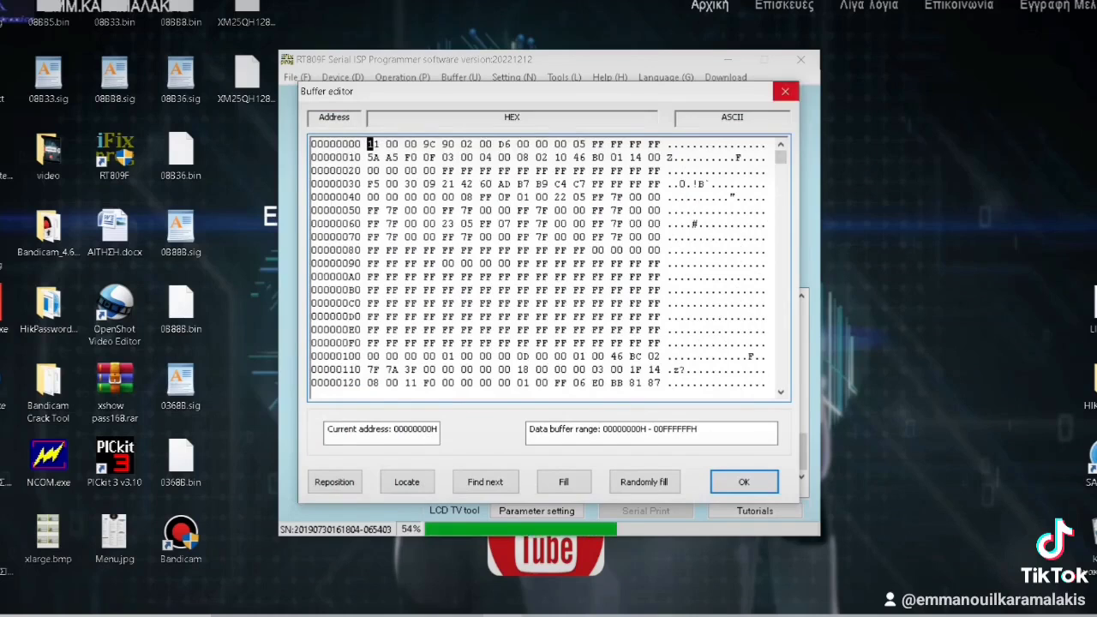
{"action": "left_click", "coordinate": [785, 91]}
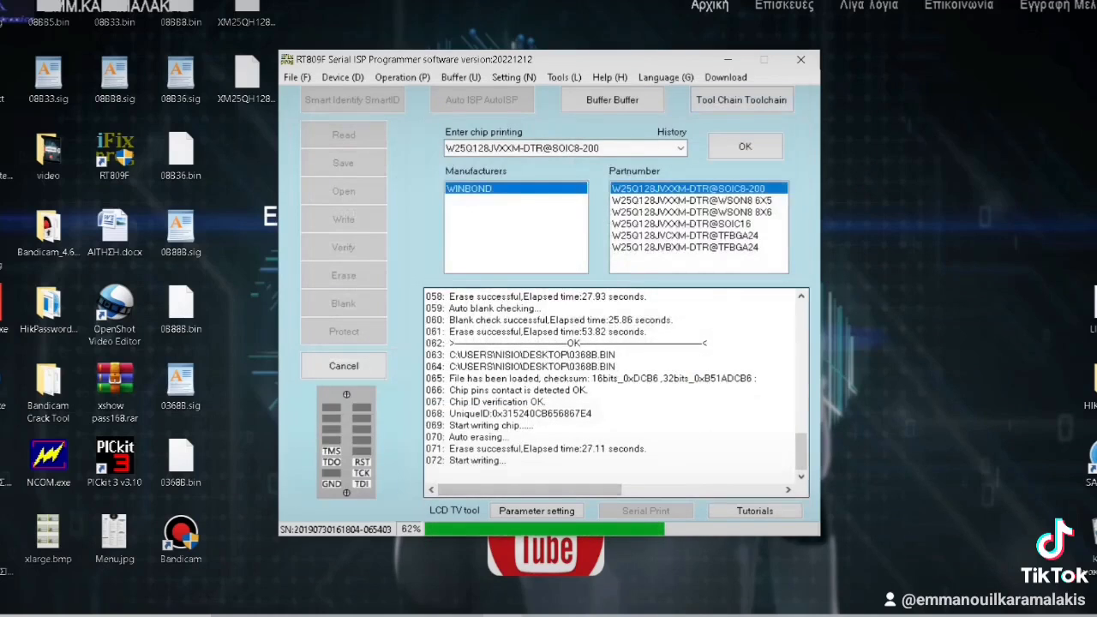
Clear the programmer's operation log.
{"action": "left_click_drag", "start_coordinate": [507, 460], "coordinate": [466, 461]}
{"action": "double_click", "coordinate": [465, 460]}
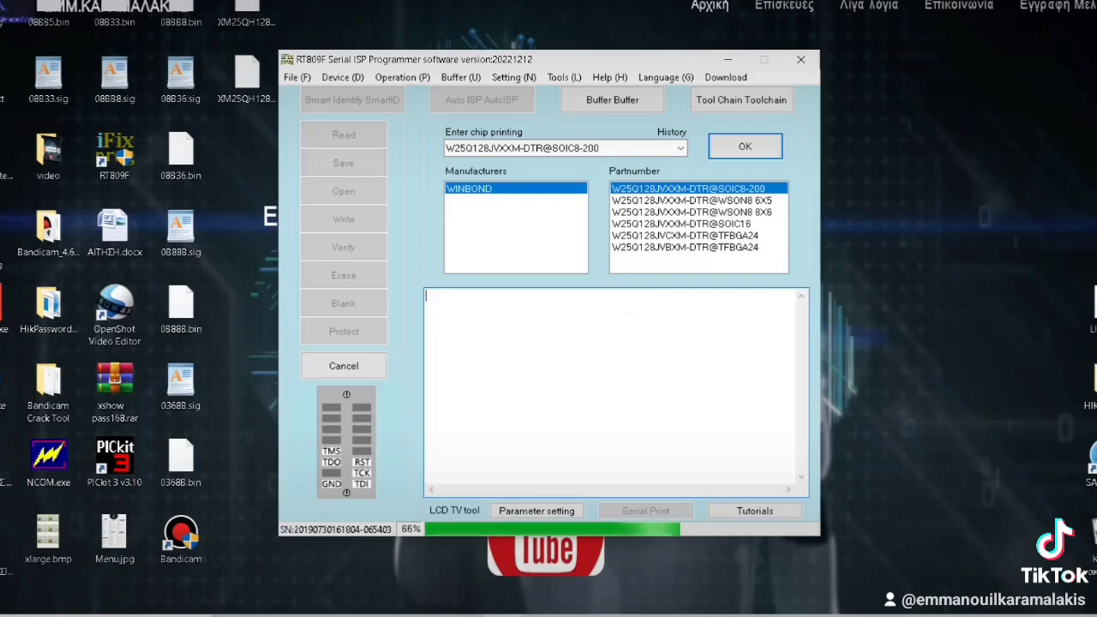